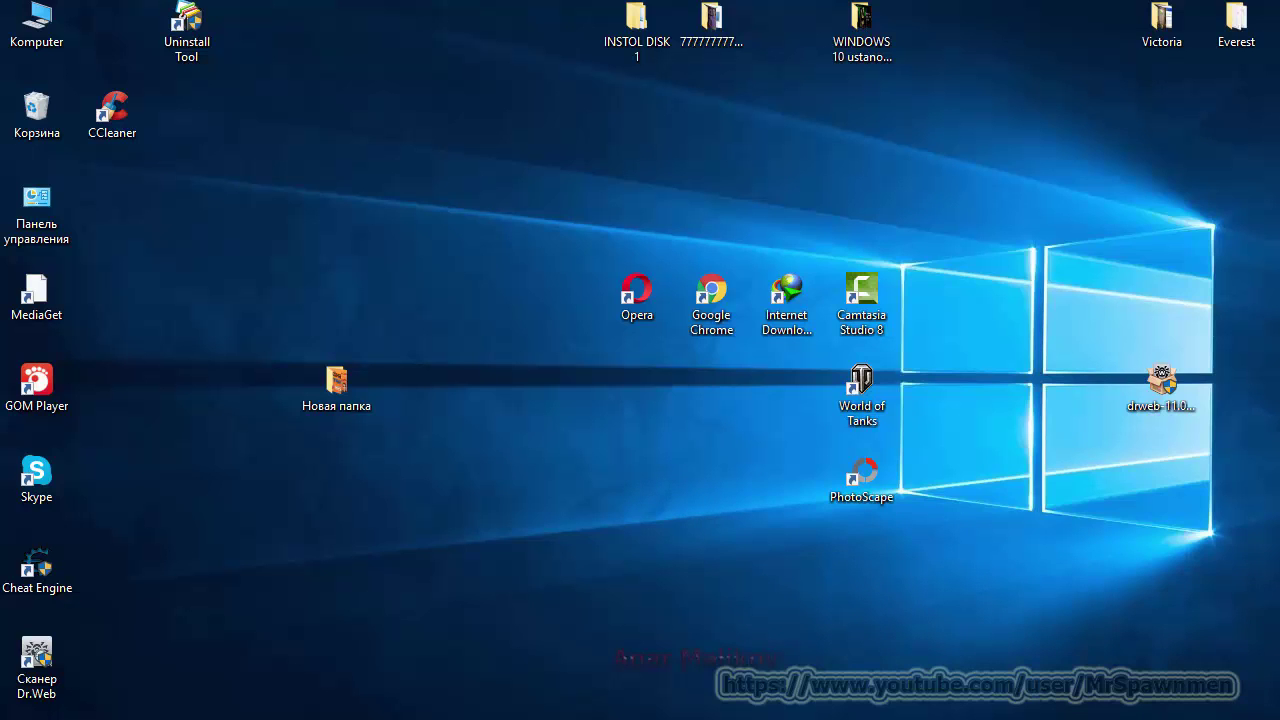
Step: Show the Action Center, then bring up the Windows Settings home page with Win+I
key(super+a)
key(super+i)
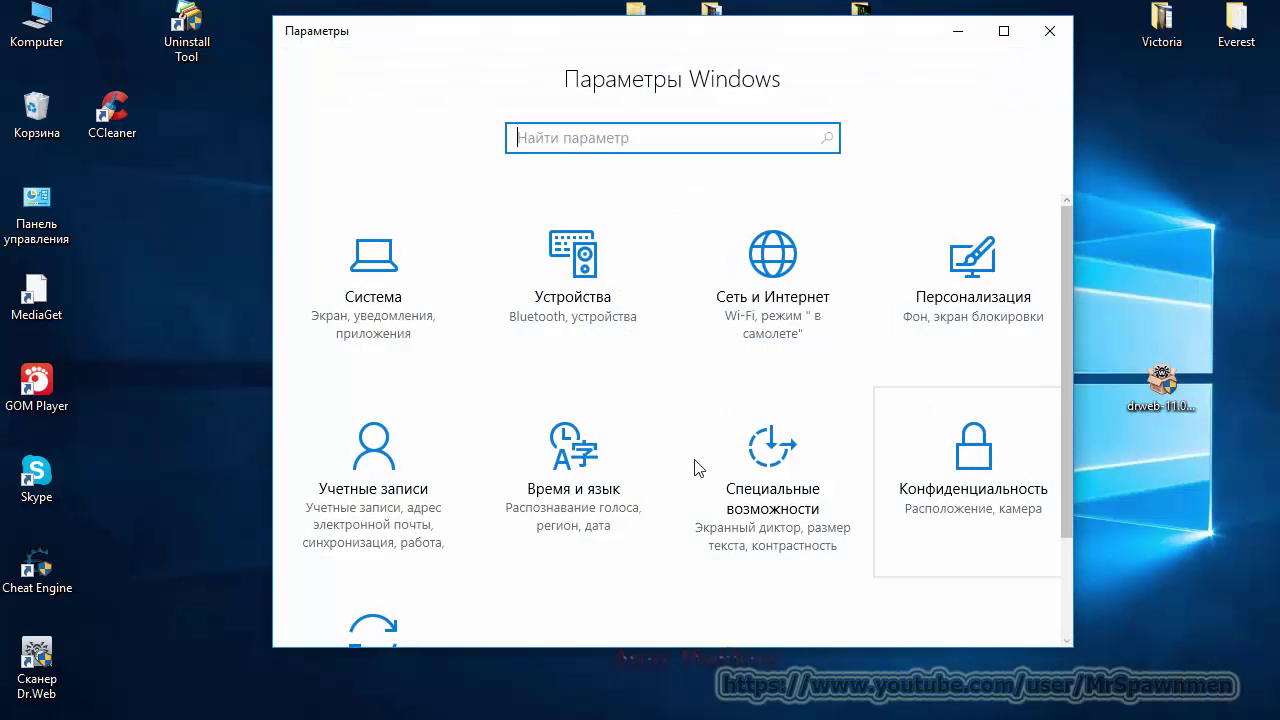
Step: Go to Accounts > Sign-in options, keeping sign-in required after waking from sleep
click(383, 442)
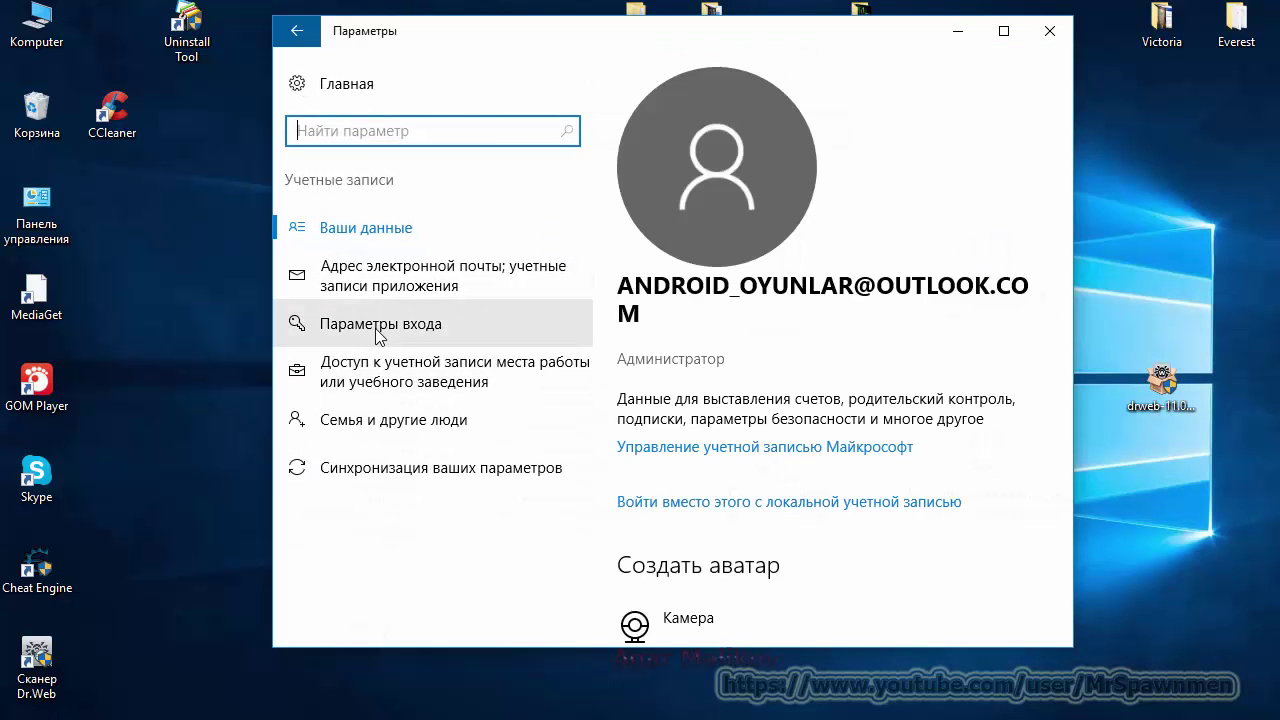
click(532, 323)
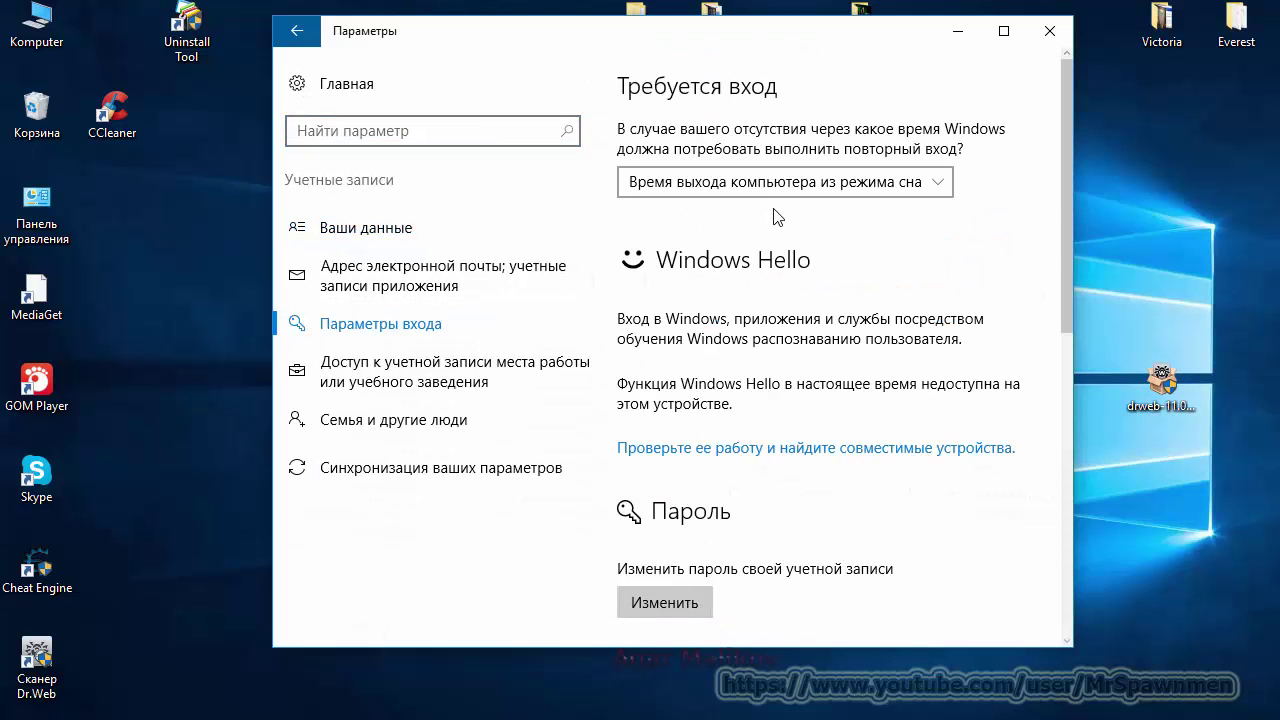
click(936, 195)
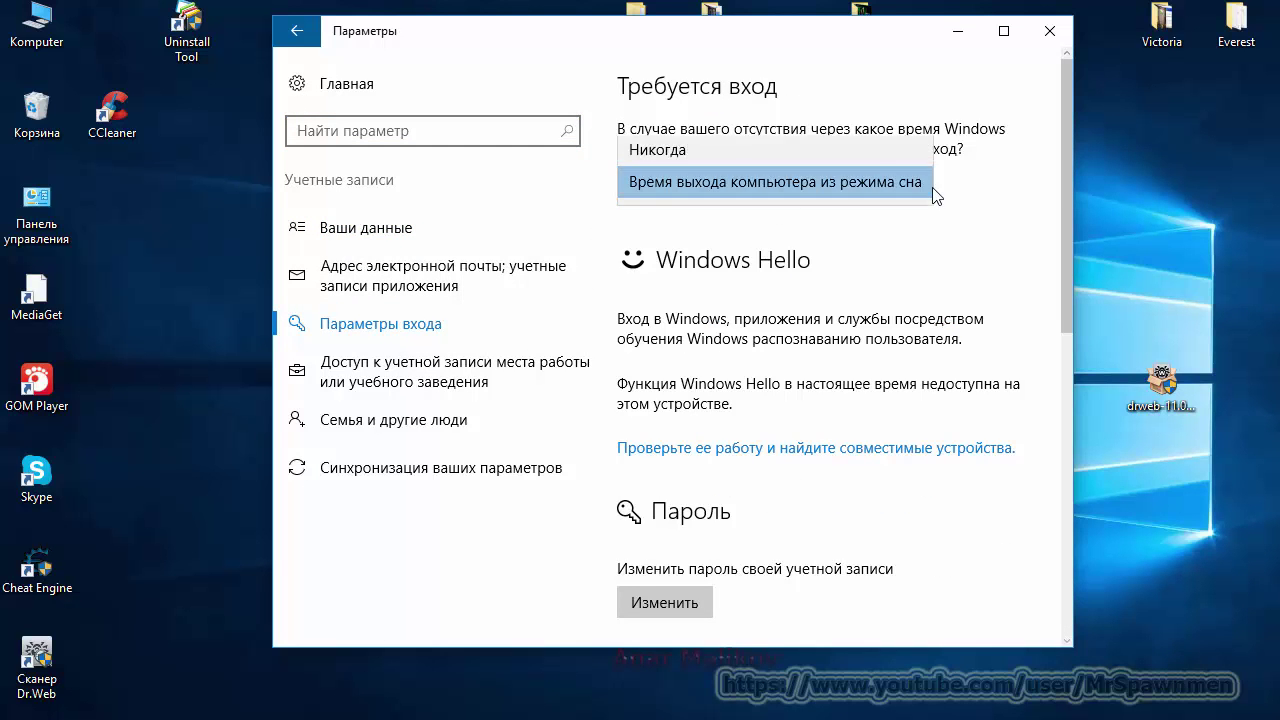
click(936, 195)
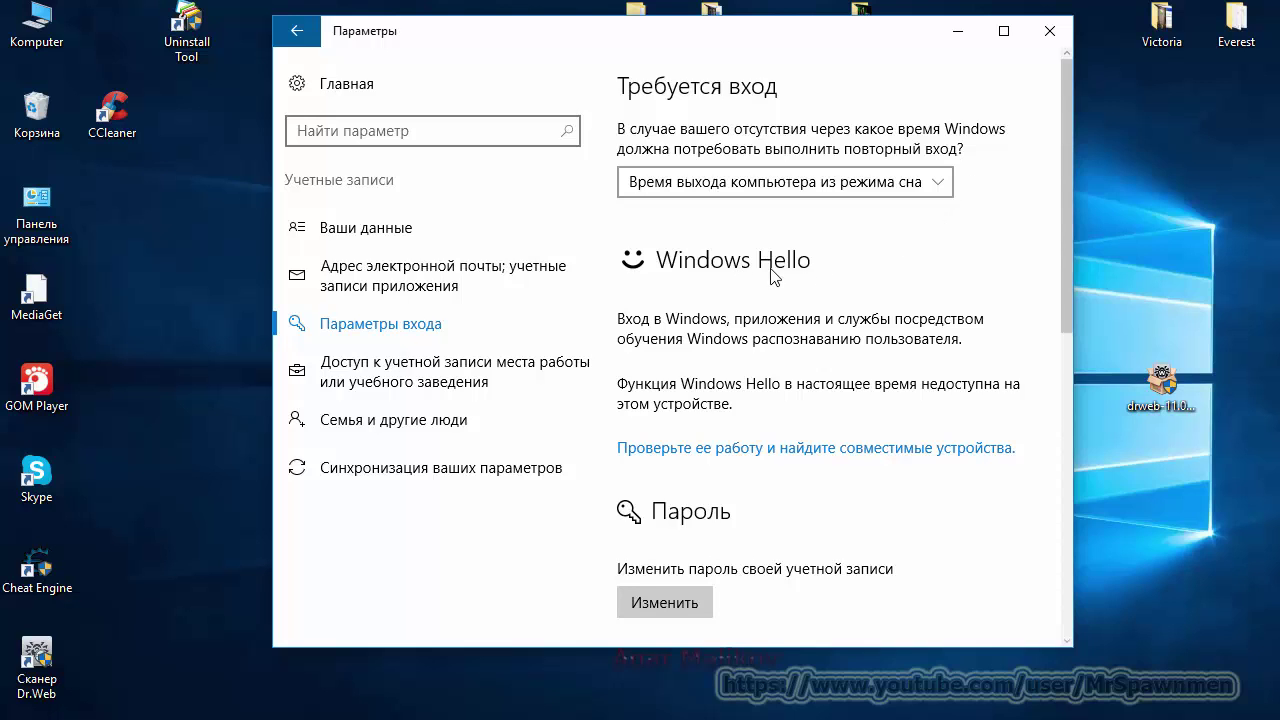
scroll(905, 290, down, 2)
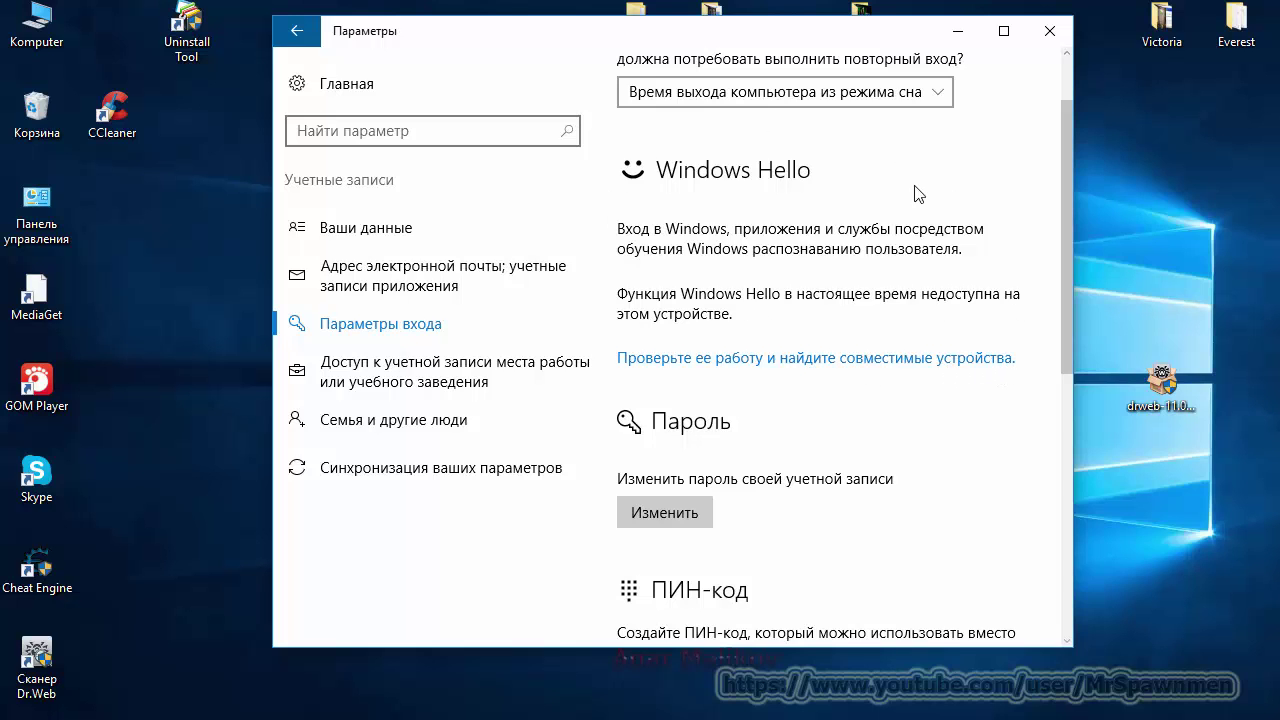
scroll(880, 318, down, 1)
scroll(880, 318, down, 3)
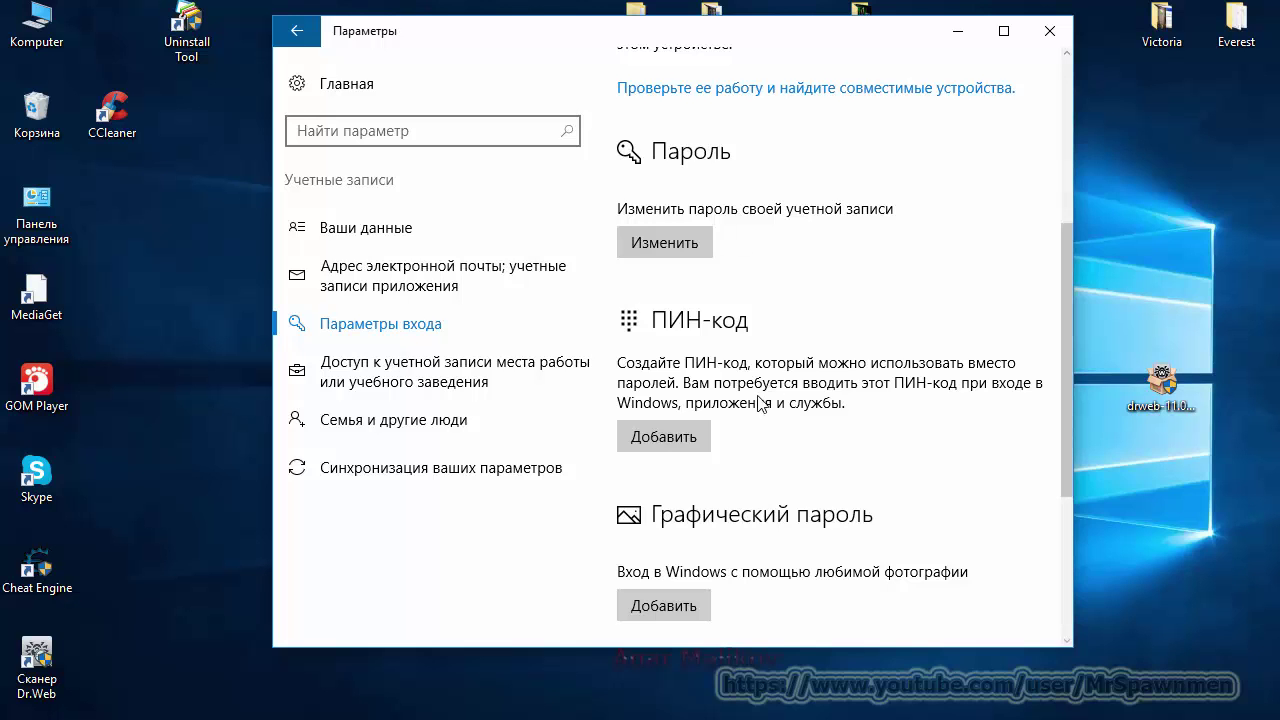
click(686, 240)
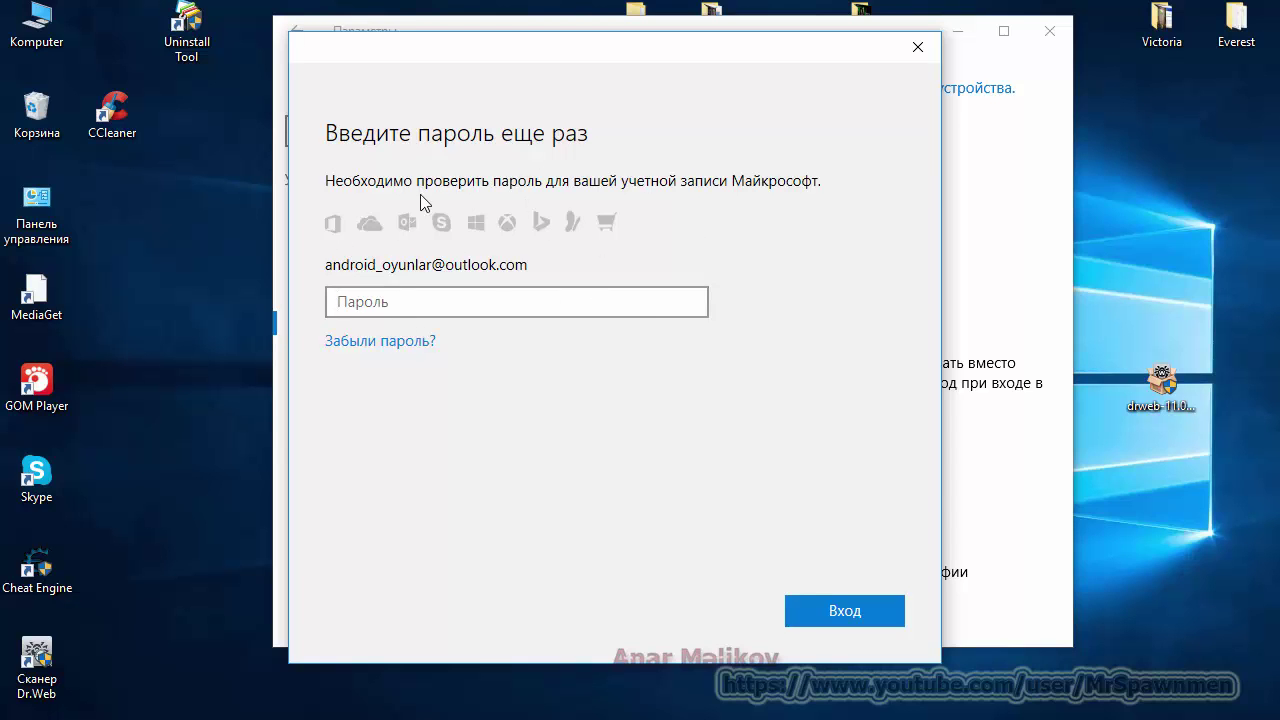
click(929, 55)
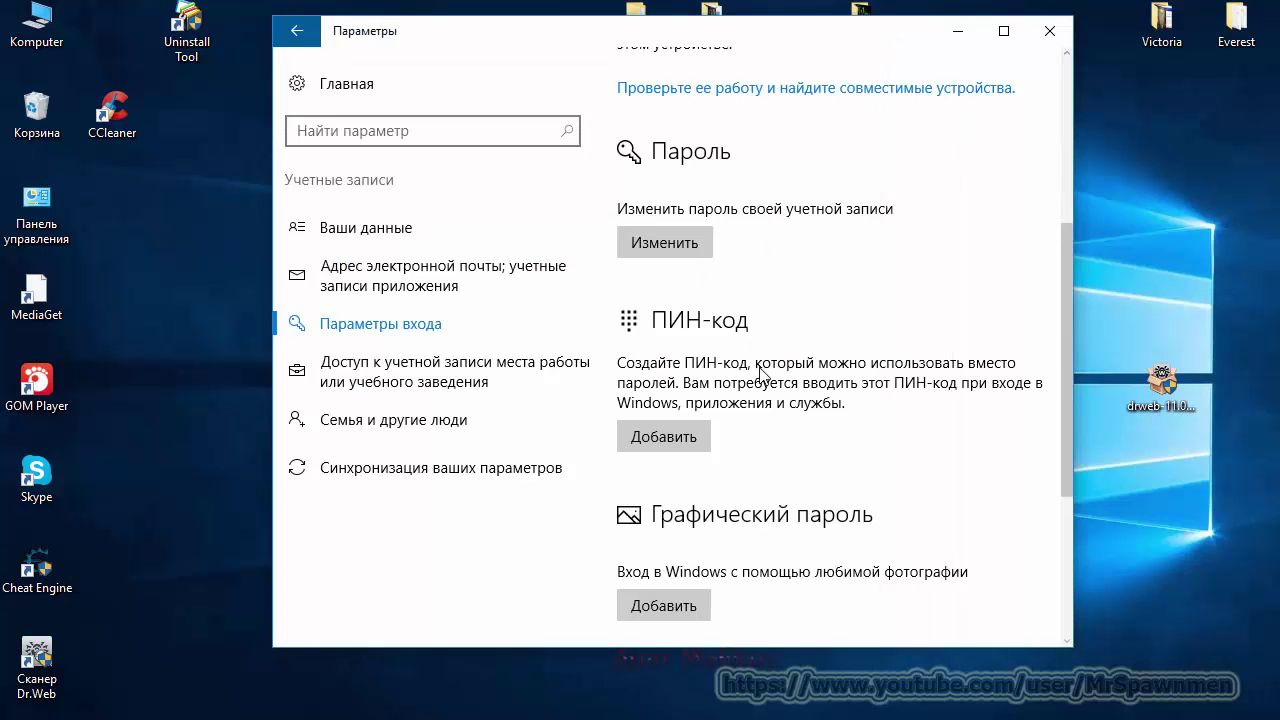
Step: Find the PIN section on Sign-in options and choose Add to start creating a PIN
scroll(916, 392, down, 5)
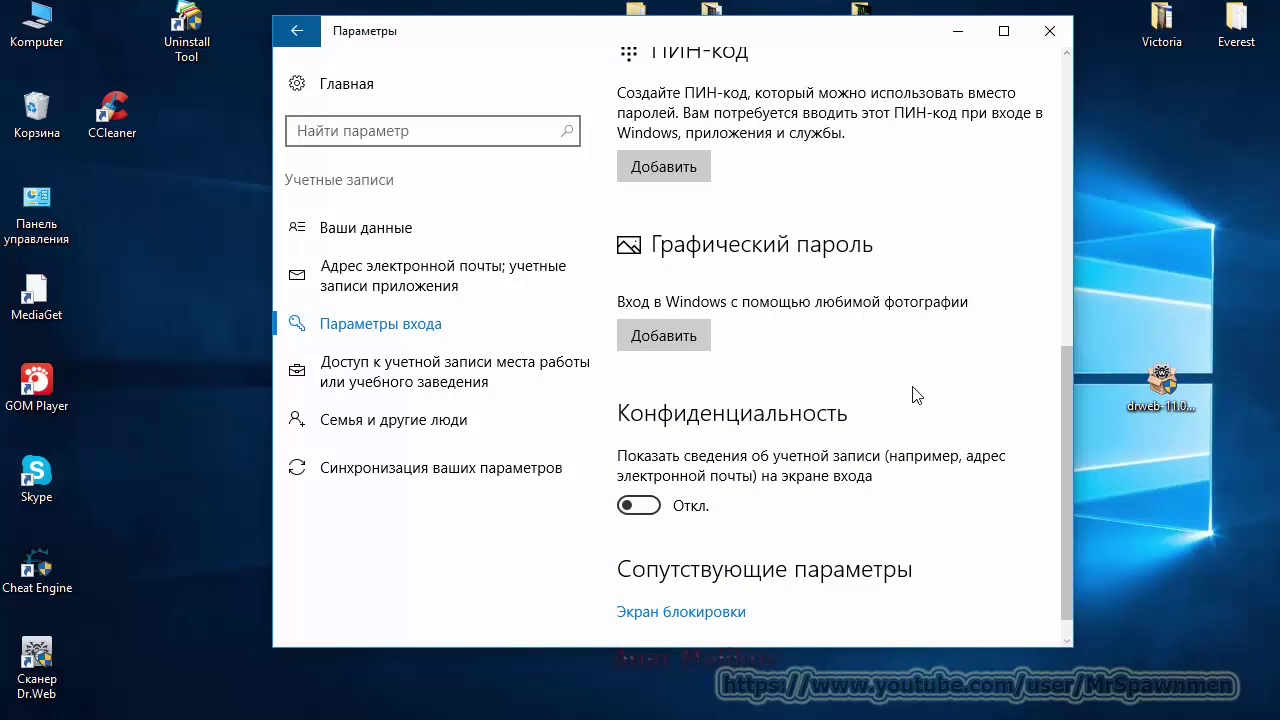
scroll(916, 394, up, 3)
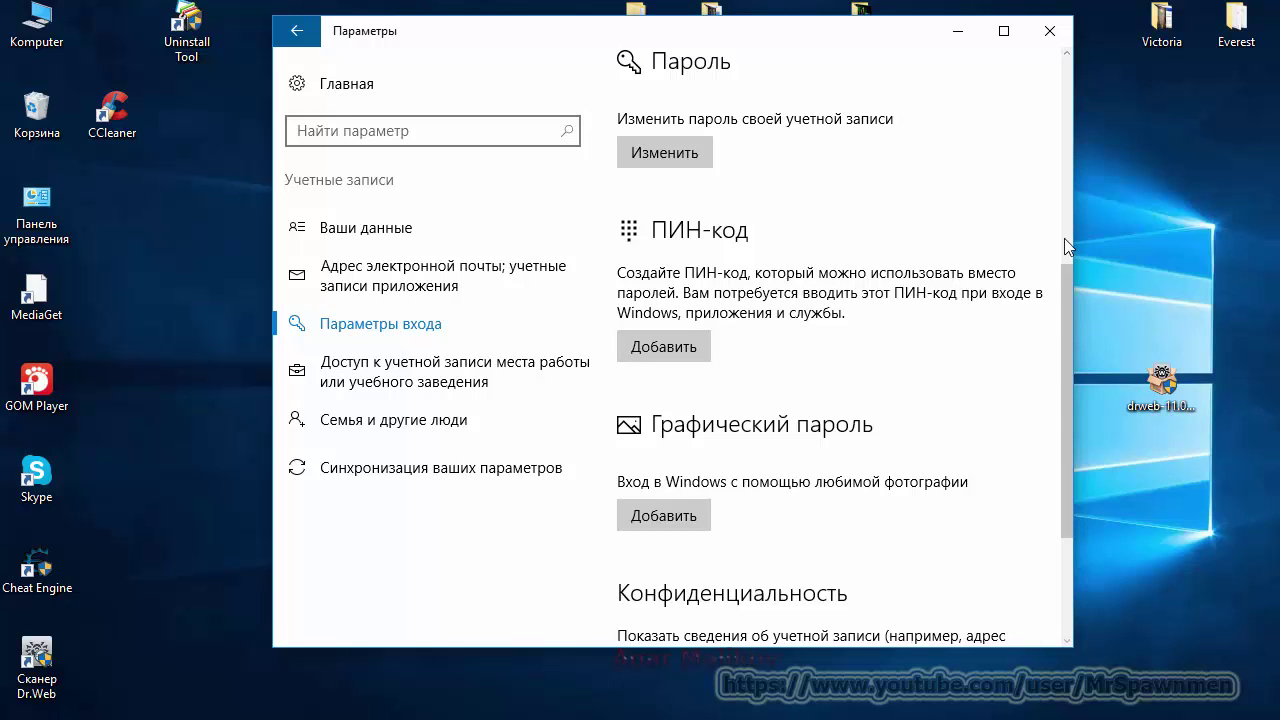
click(700, 350)
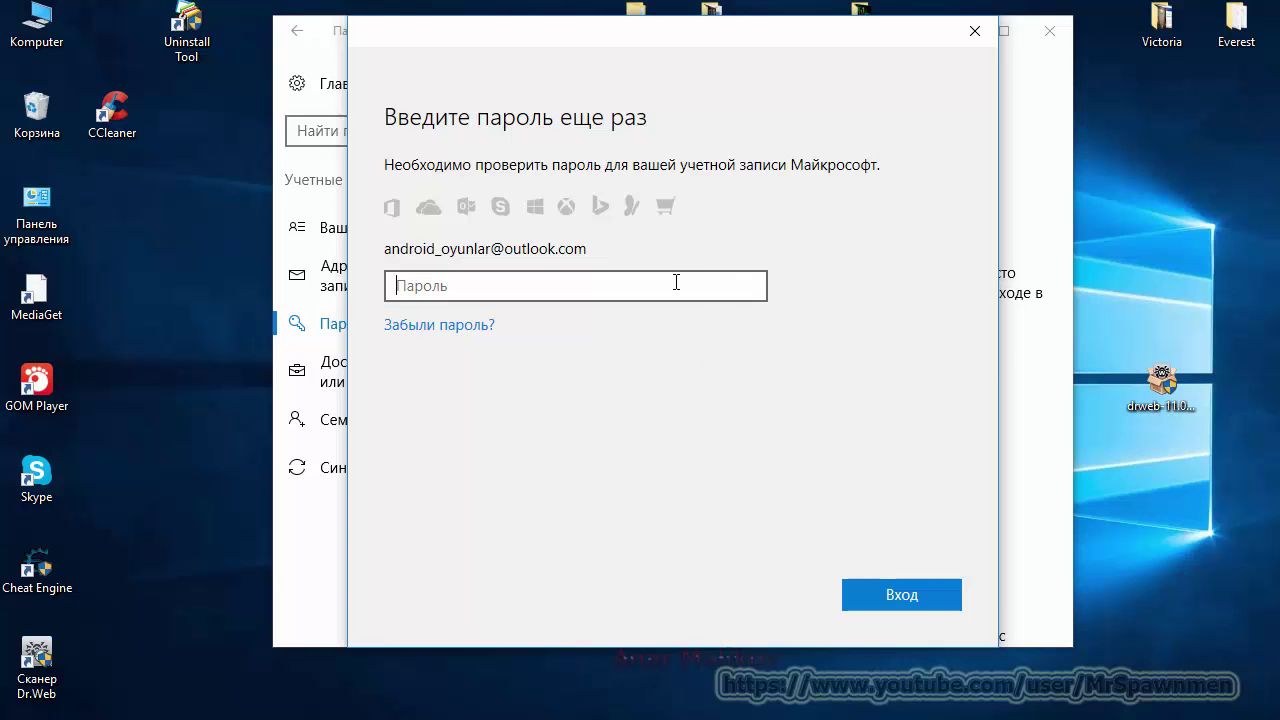
Step: Re-enter the Microsoft account password and sign in to verify it
text(*******)
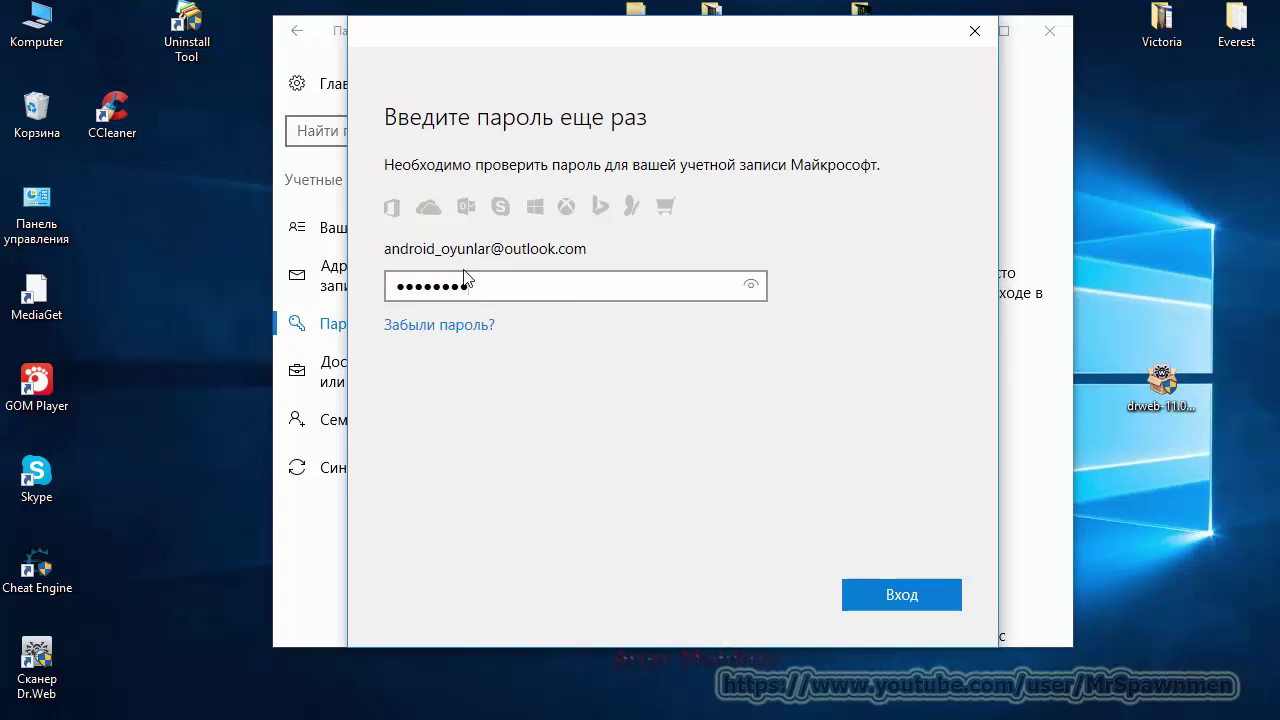
click(937, 606)
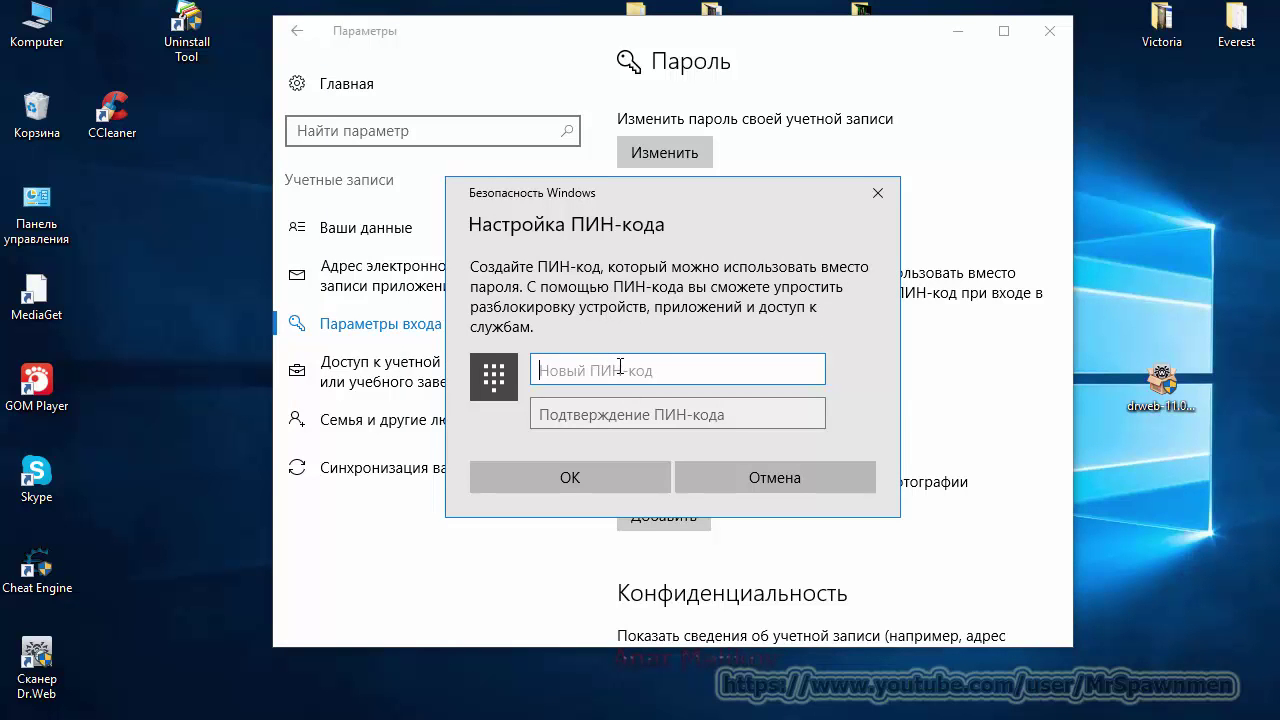
Step: Enter a new PIN, repeat it in the confirmation field, and save it with OK
text(12345)
click(650, 424)
text(12345)
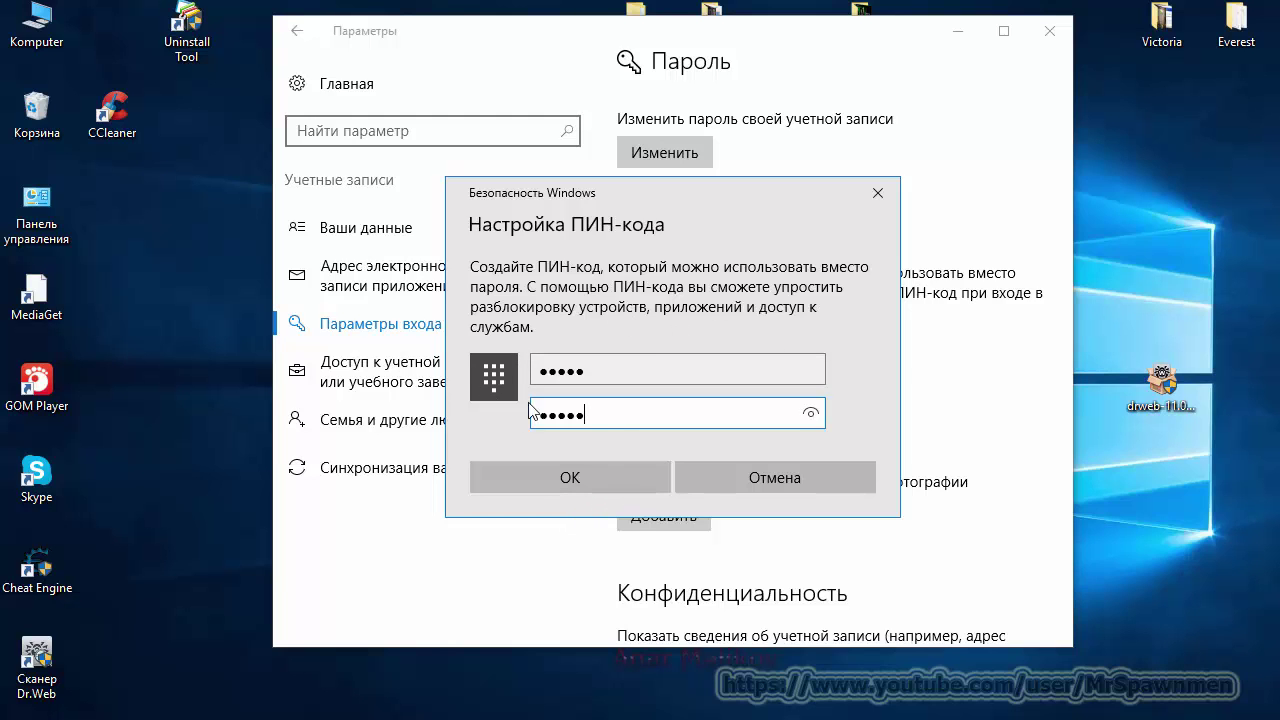
click(573, 489)
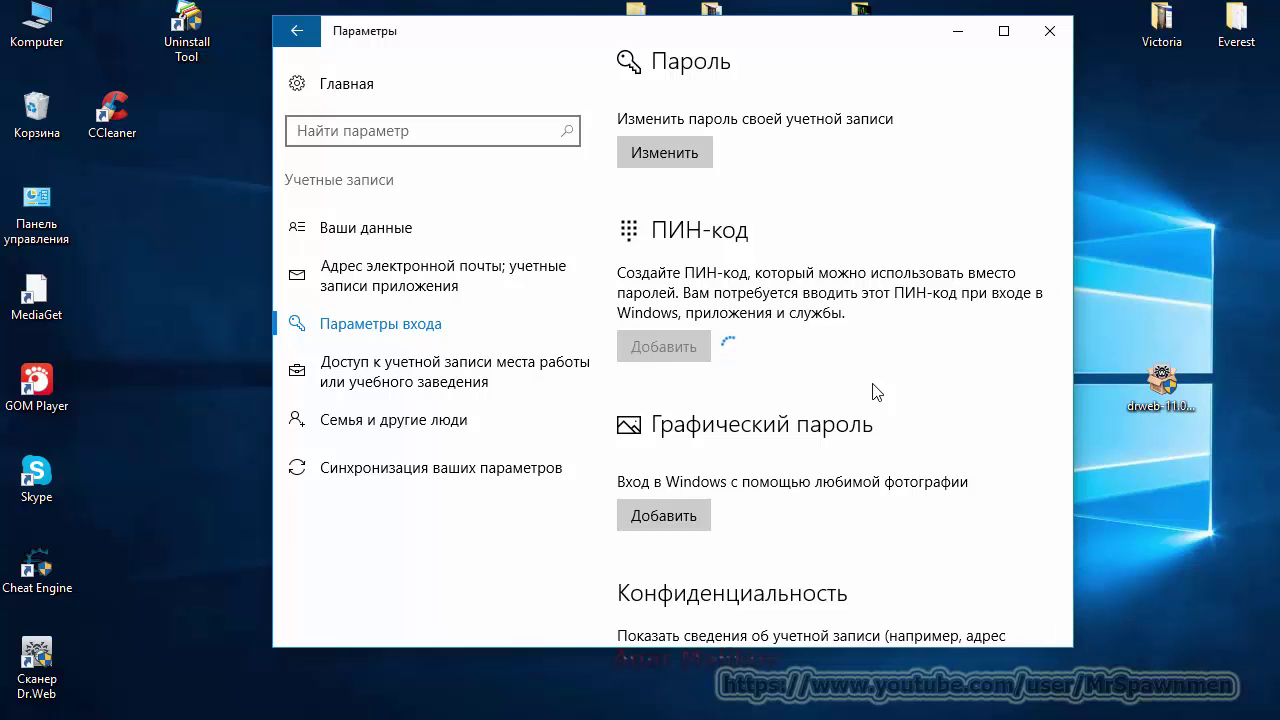
Step: Scroll through Sign-in options to check the PIN section now offers Change and Remove
scroll(872, 391, down, 3)
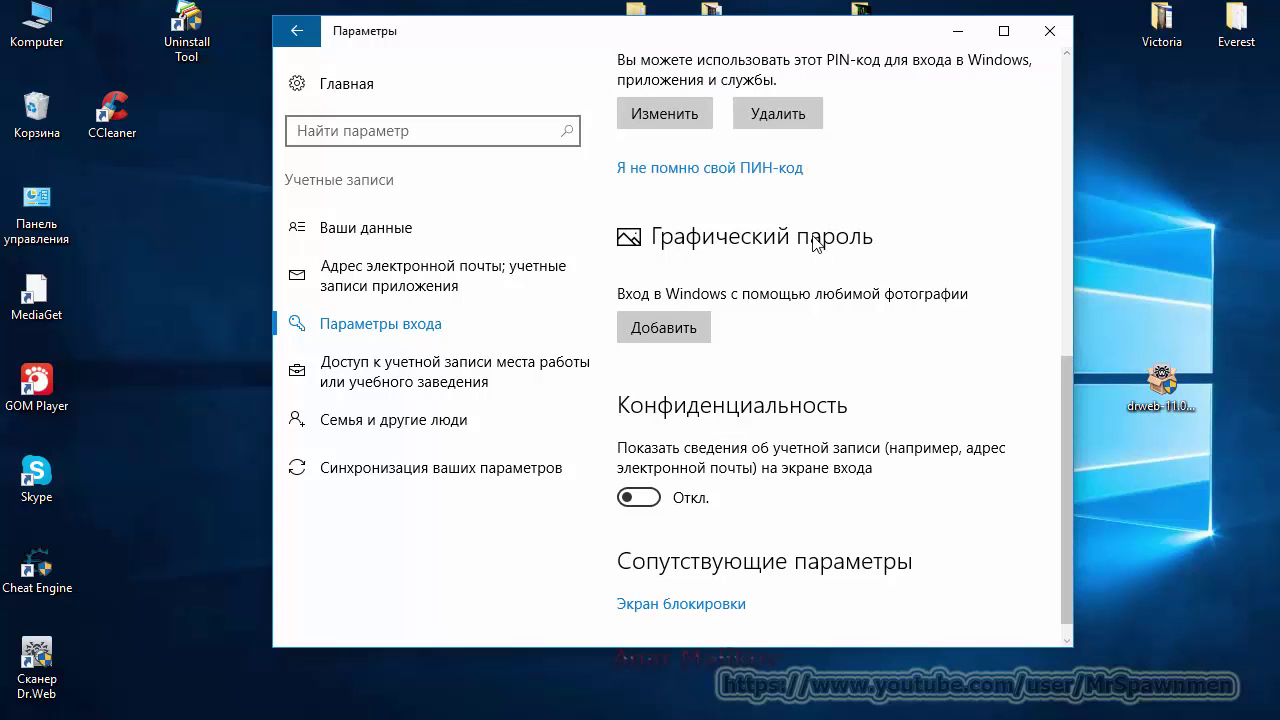
scroll(816, 243, up, 3)
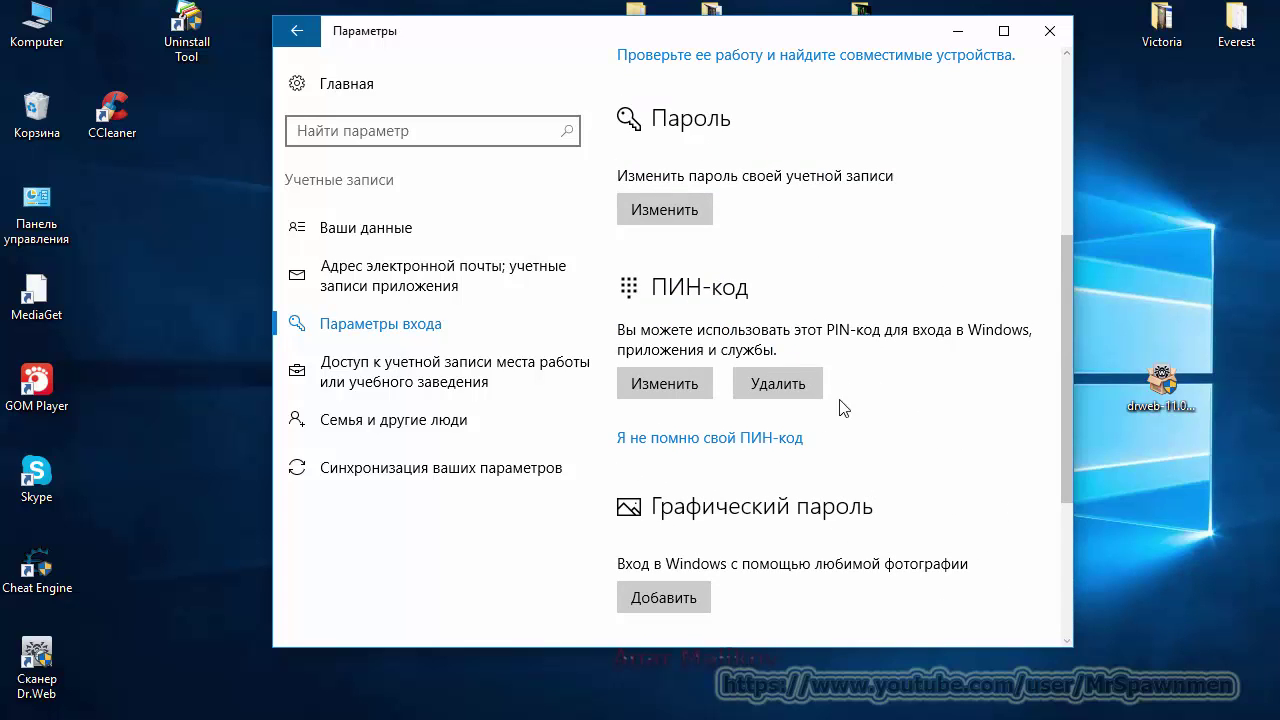
scroll(876, 500, down, 1)
scroll(906, 384, up, 1)
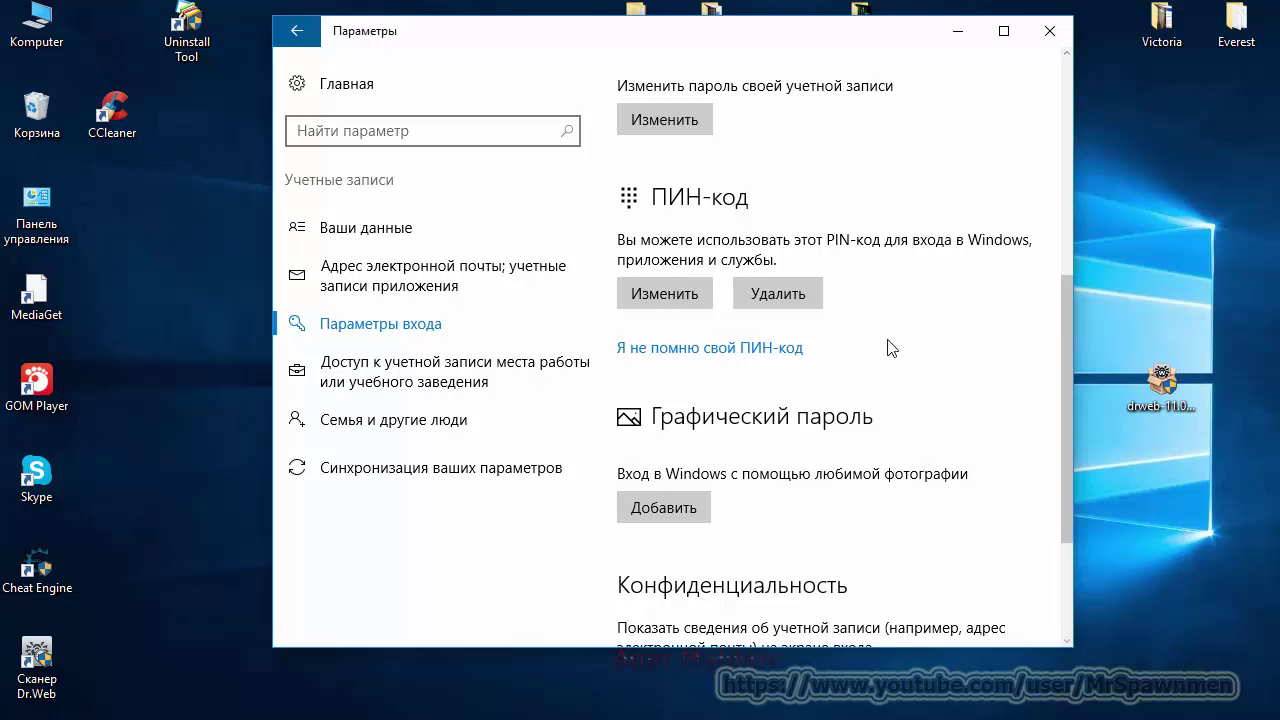
scroll(891, 347, down, 3)
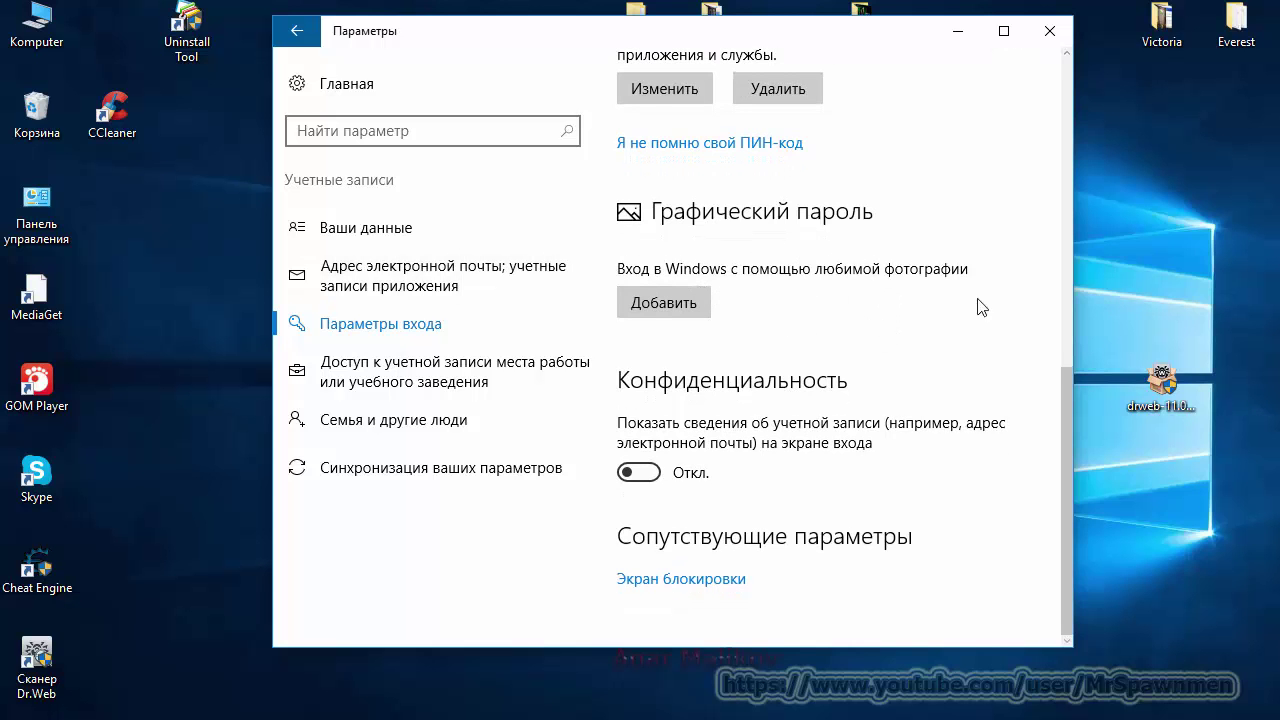
click(684, 308)
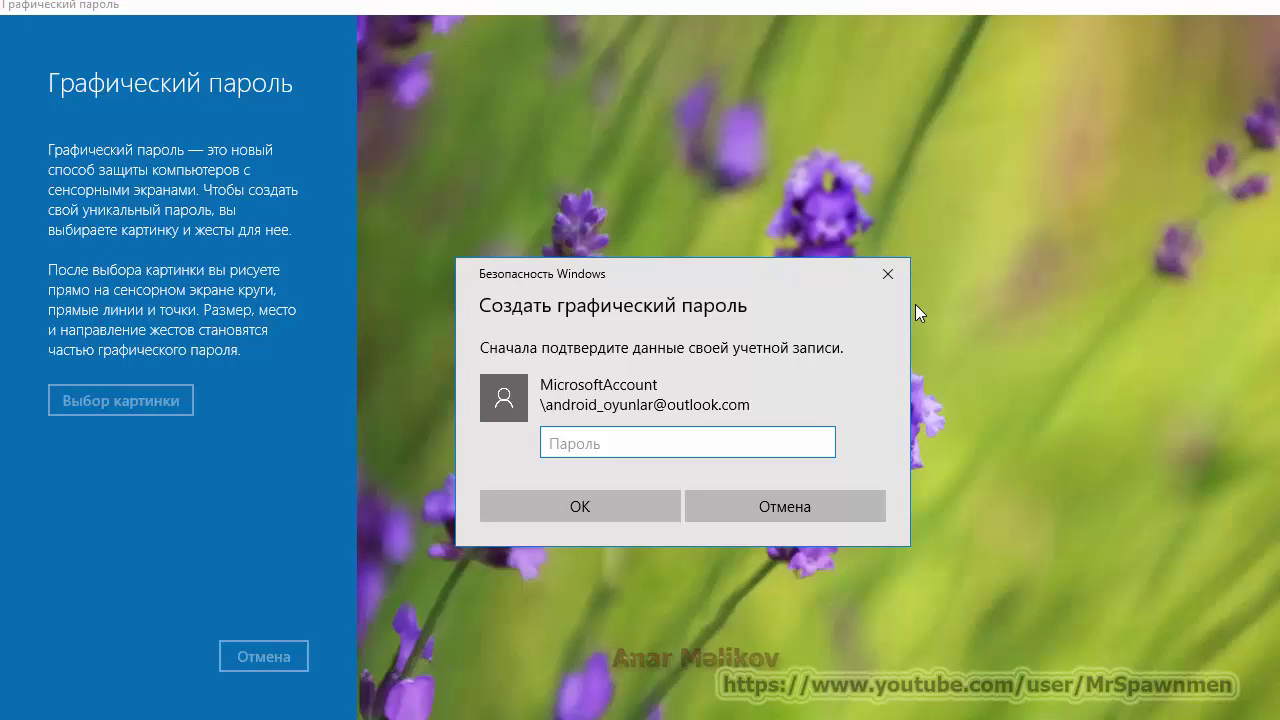
drag(670, 284, 1215, 191)
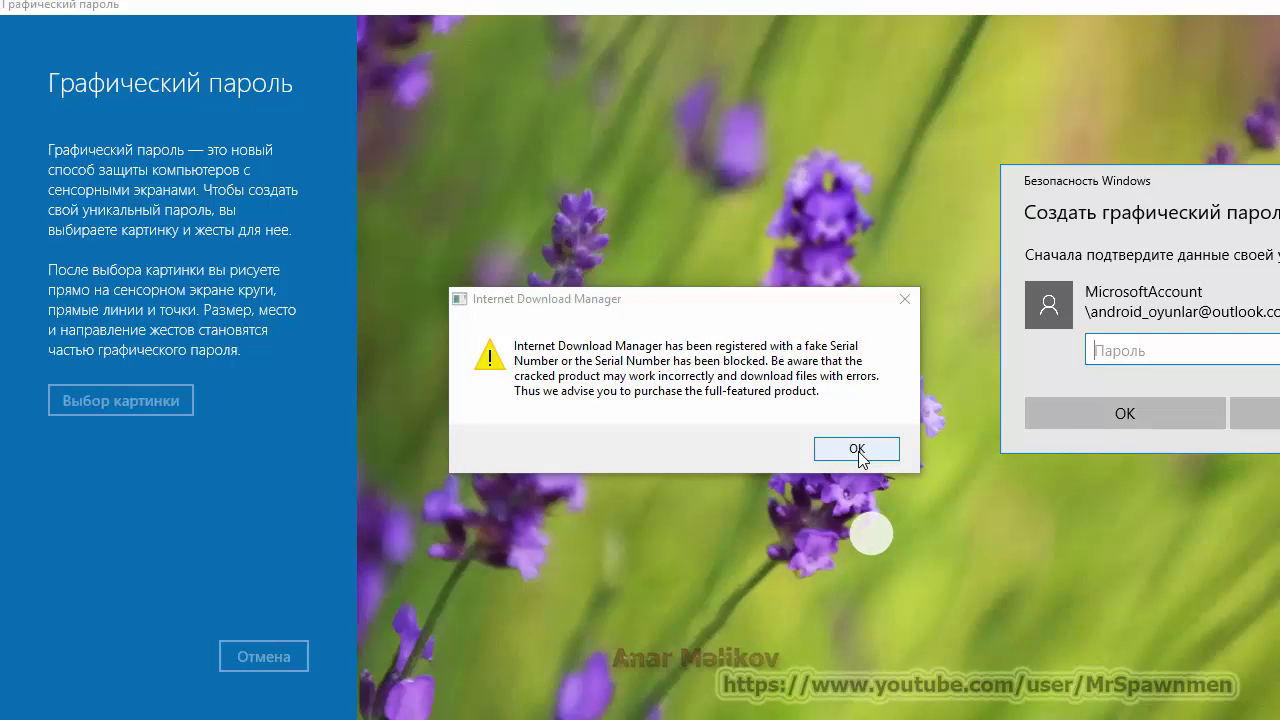
click(857, 450)
click(800, 461)
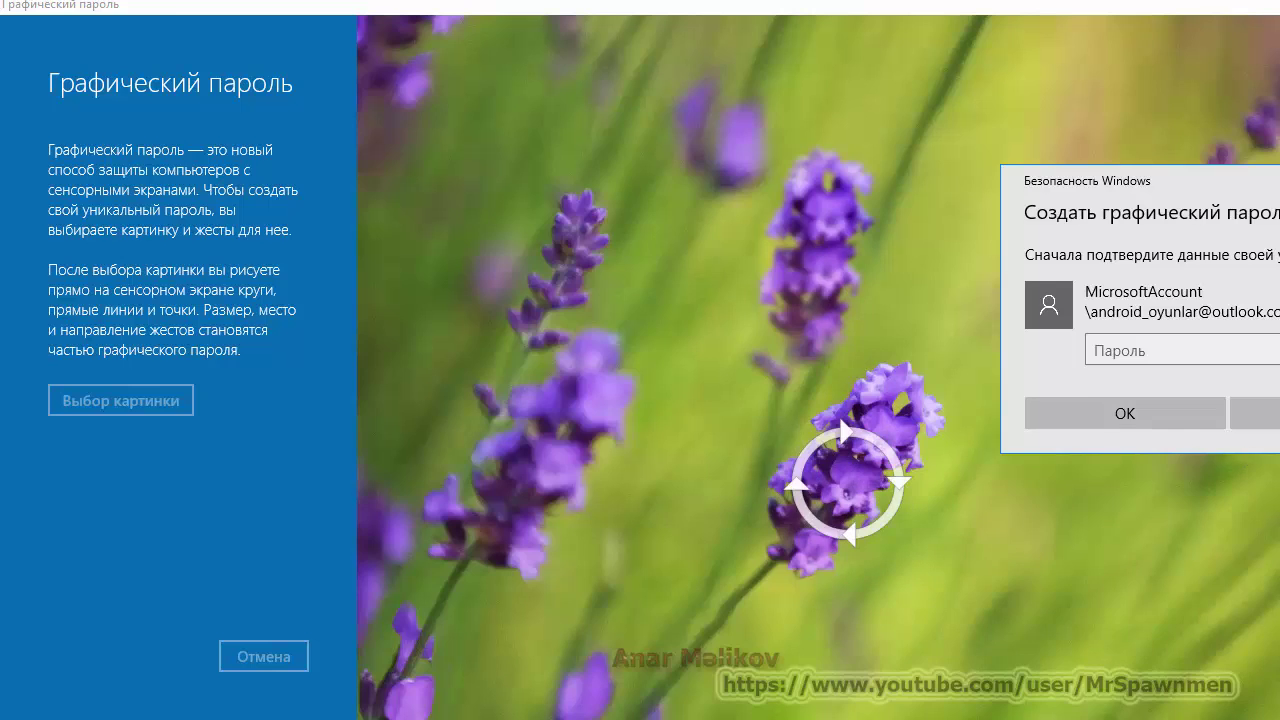
click(1254, 413)
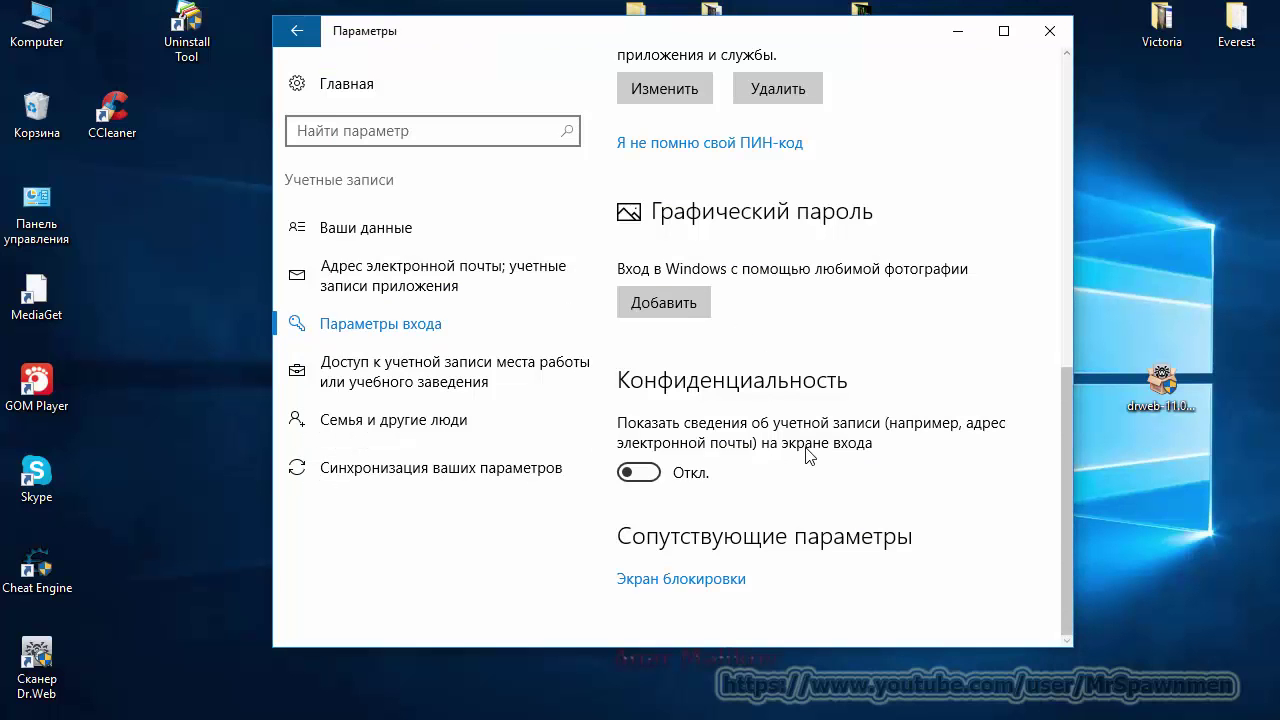